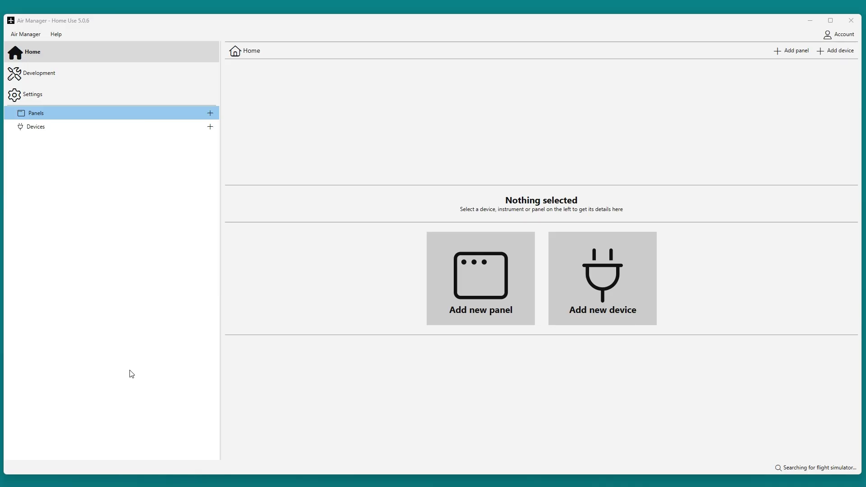
Create a Cessna 172SP panel on Display 2 with the Full HD layout
{"action": "left_click", "coordinate": [455, 266]}
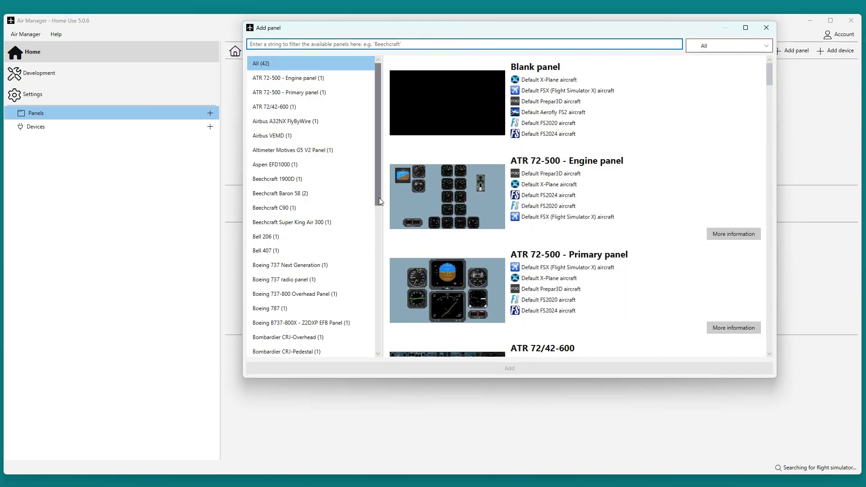
{"action": "left_click", "coordinate": [380, 199]}
{"action": "left_click_drag", "start_coordinate": [379, 196], "coordinate": [374, 267]}
{"action": "left_click", "coordinate": [291, 252]}
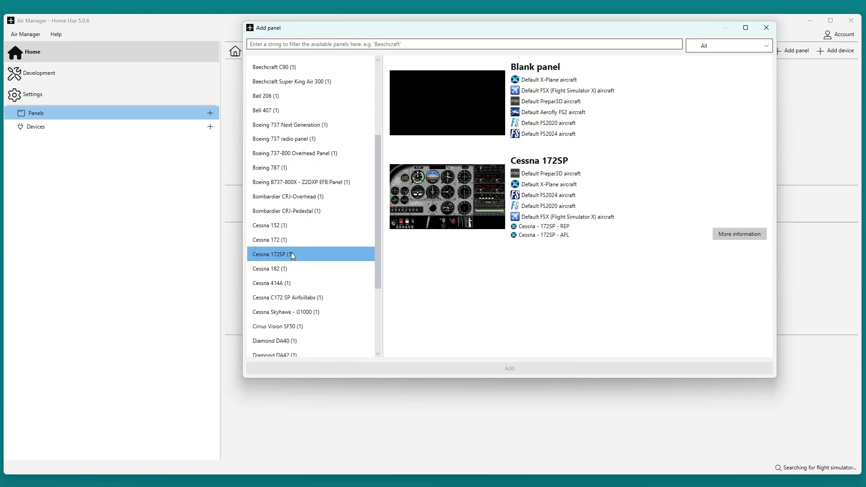
{"action": "left_click", "coordinate": [496, 211]}
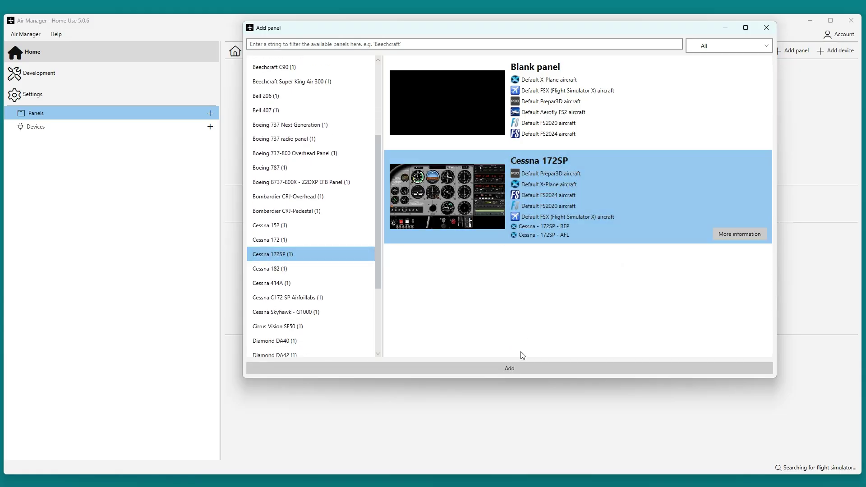
{"action": "left_click", "coordinate": [520, 368]}
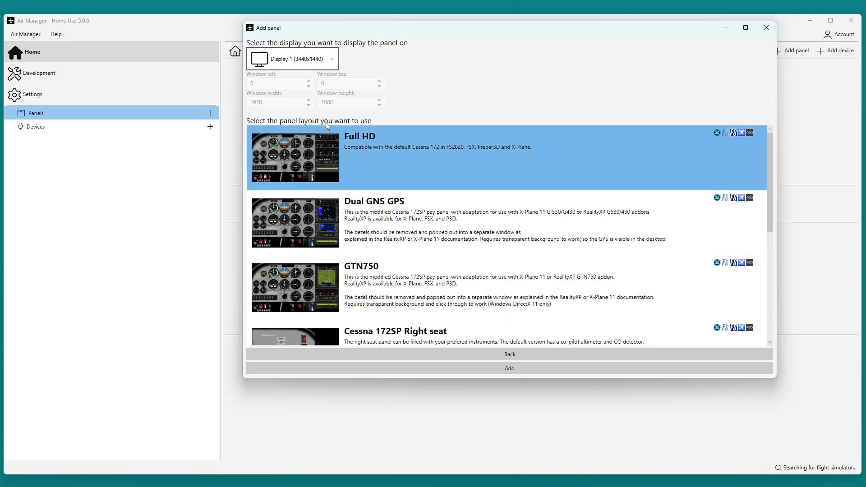
{"action": "left_click", "coordinate": [294, 64]}
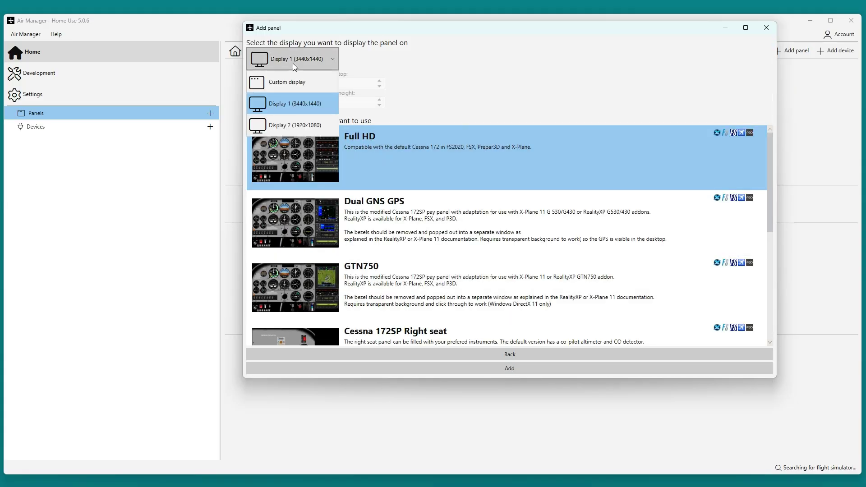
{"action": "left_click", "coordinate": [296, 128]}
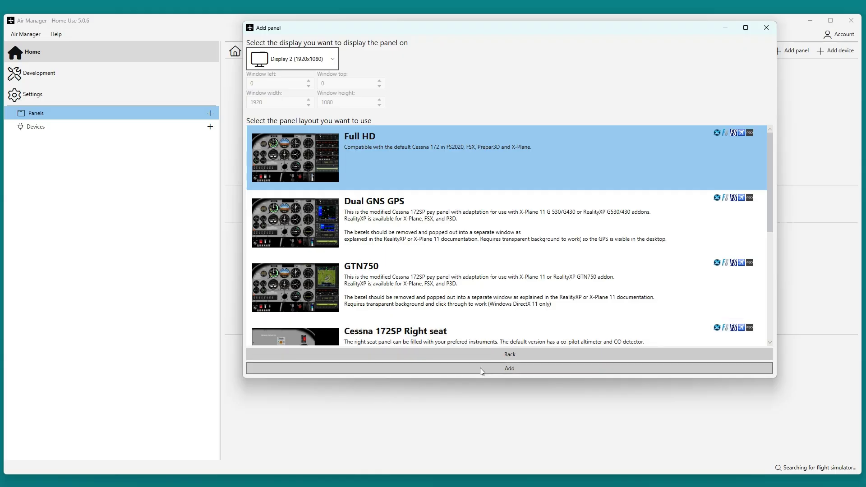
{"action": "left_click", "coordinate": [481, 368]}
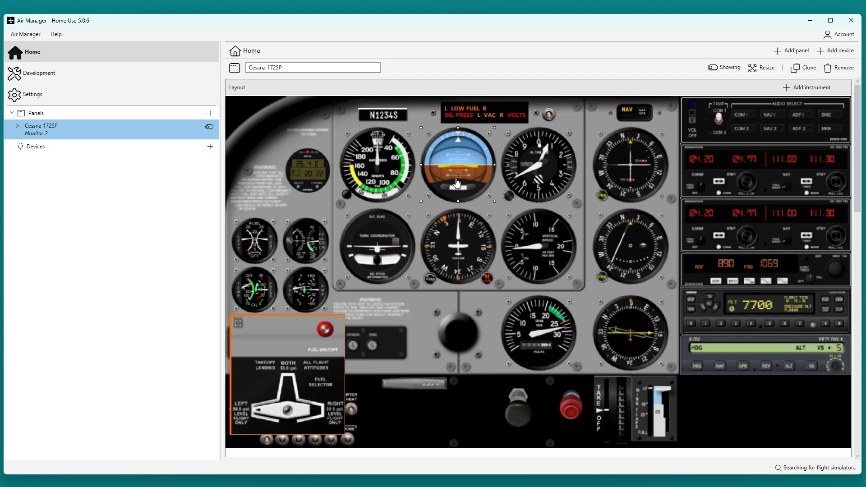
Remove the attitude indicator and heading indicator from the panel
{"action": "left_click", "coordinate": [455, 165]}
{"action": "right_click", "coordinate": [453, 161]}
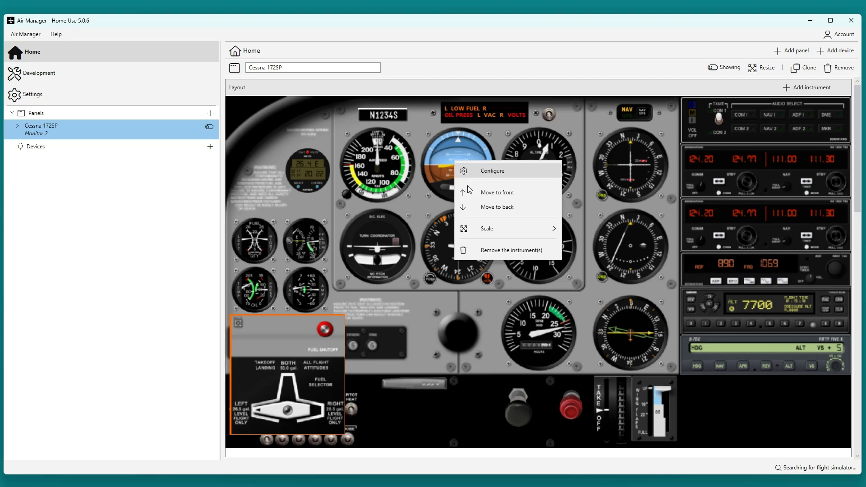
{"action": "left_click", "coordinate": [477, 249]}
{"action": "right_click", "coordinate": [454, 239]}
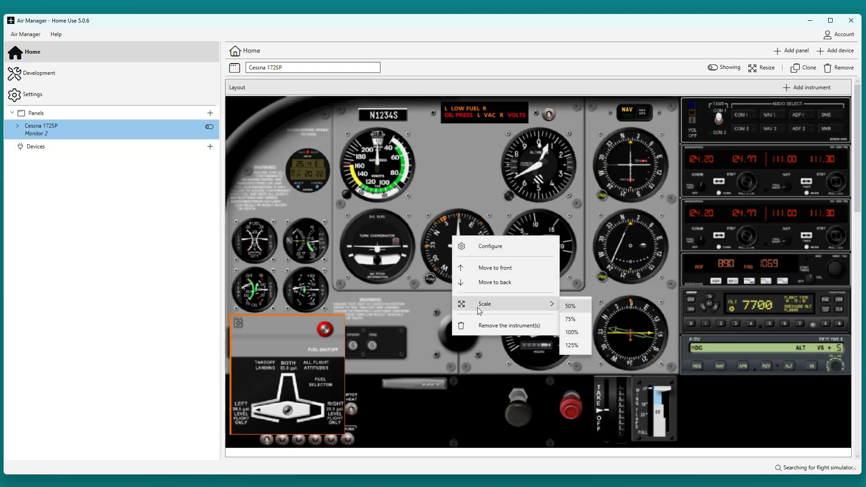
{"action": "left_click", "coordinate": [483, 326]}
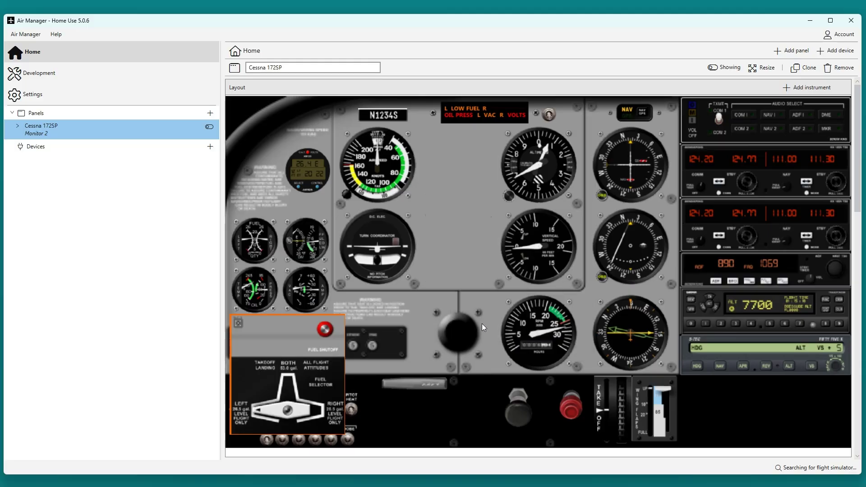
Add a Garmin G5 bezel instrument found with the filter 'g5'
{"action": "left_click", "coordinate": [795, 91]}
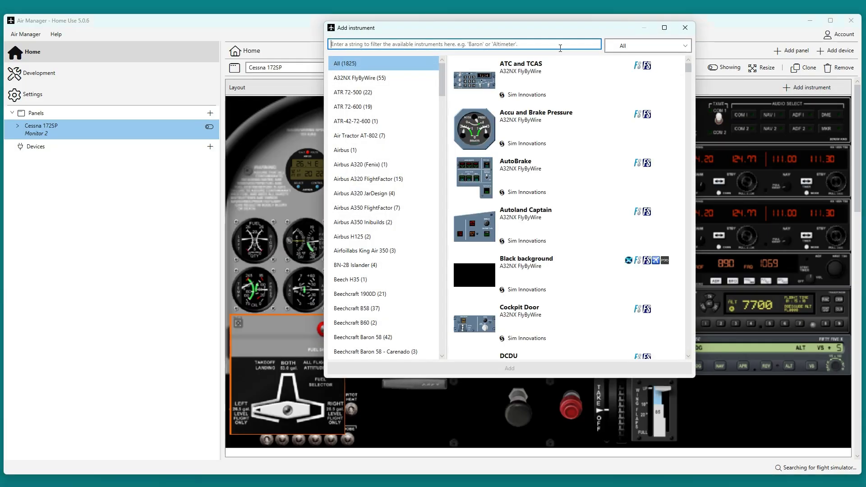
{"action": "type", "text": "g5"}
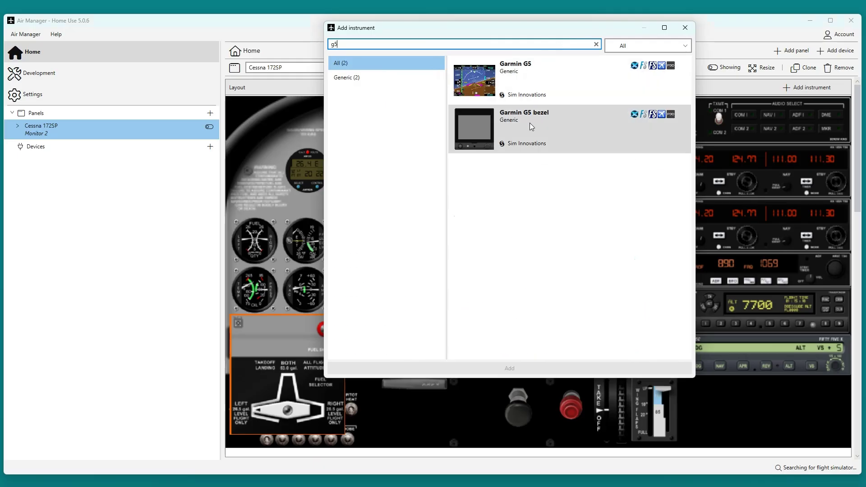
{"action": "left_click", "coordinate": [530, 122]}
{"action": "left_click", "coordinate": [502, 369]}
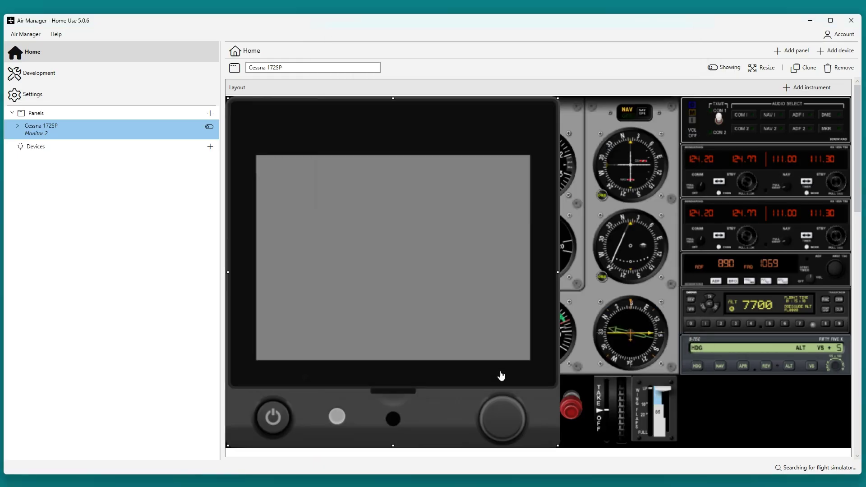
Scale the G5 bezel to 50% and drag it to the panel centre
{"action": "right_click", "coordinate": [411, 164]}
{"action": "mouse_move", "coordinate": [467, 232]}
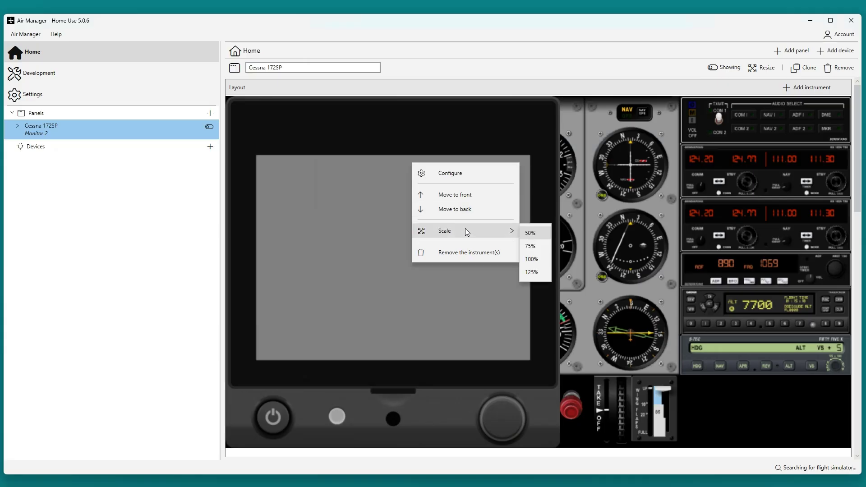
{"action": "left_click", "coordinate": [528, 232]}
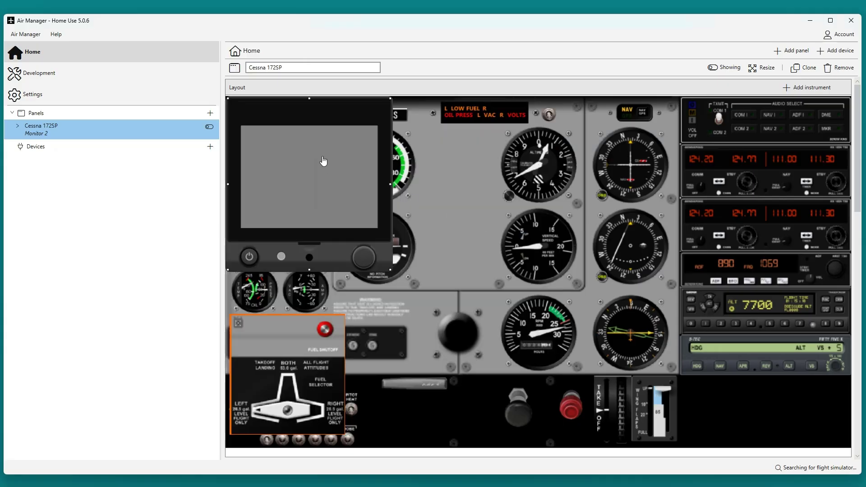
{"action": "left_click_drag", "start_coordinate": [323, 162], "coordinate": [487, 229]}
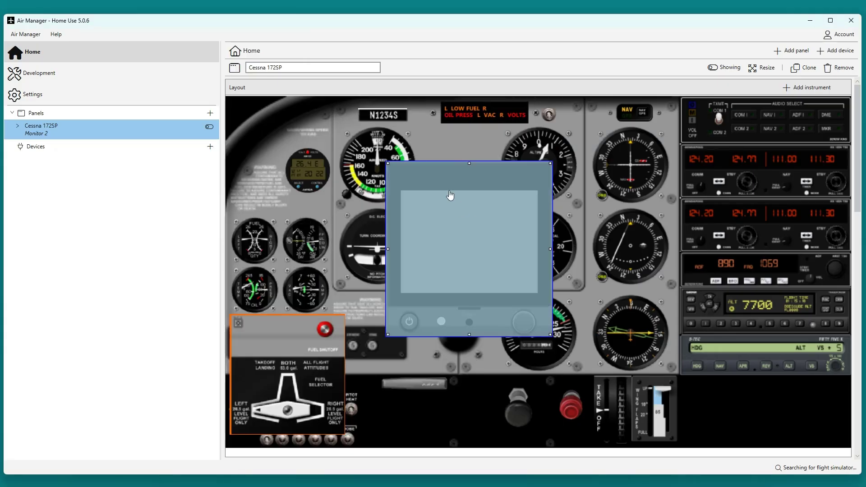
Open the airspeed indicator's settings and close them unchanged
{"action": "right_click", "coordinate": [386, 149]}
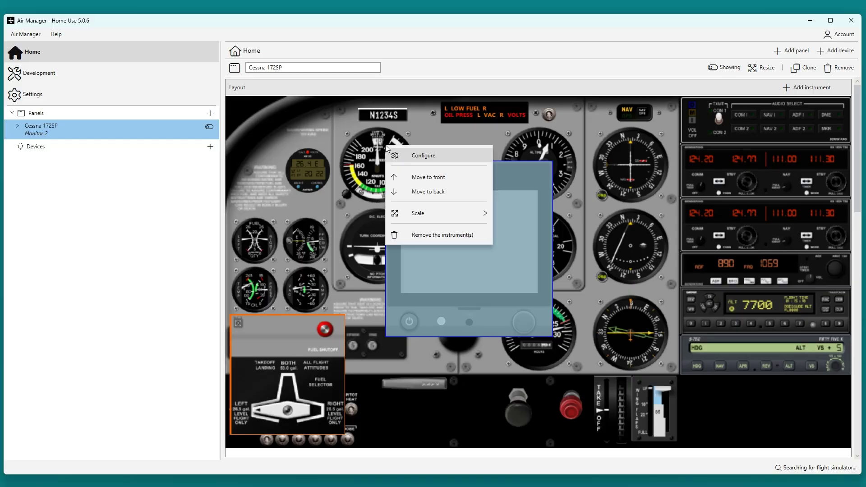
{"action": "left_click", "coordinate": [409, 160]}
{"action": "left_click", "coordinate": [627, 30]}
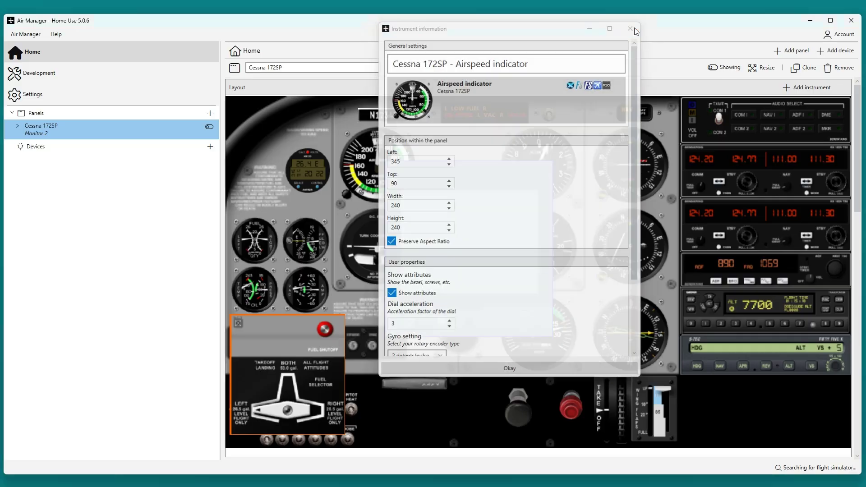
Set the G5 bezel width to 220 and move it into the attitude indicator's spot
{"action": "right_click", "coordinate": [464, 188]}
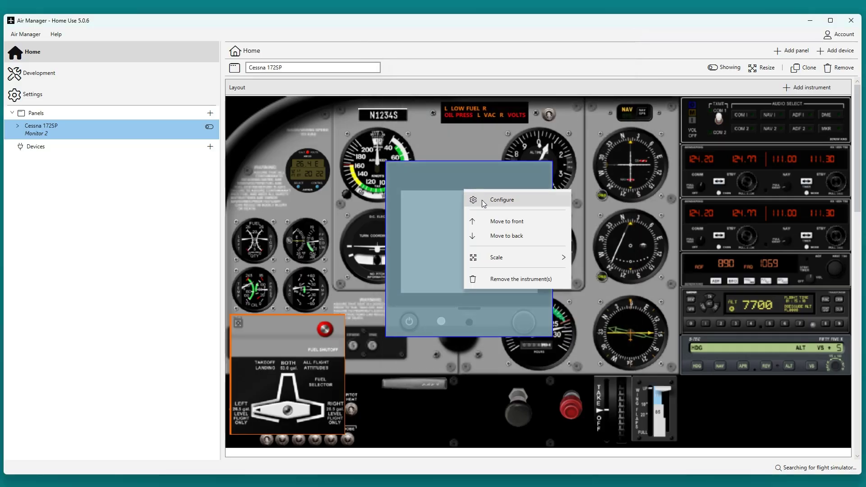
{"action": "left_click", "coordinate": [469, 199]}
{"action": "double_click", "coordinate": [418, 204]}
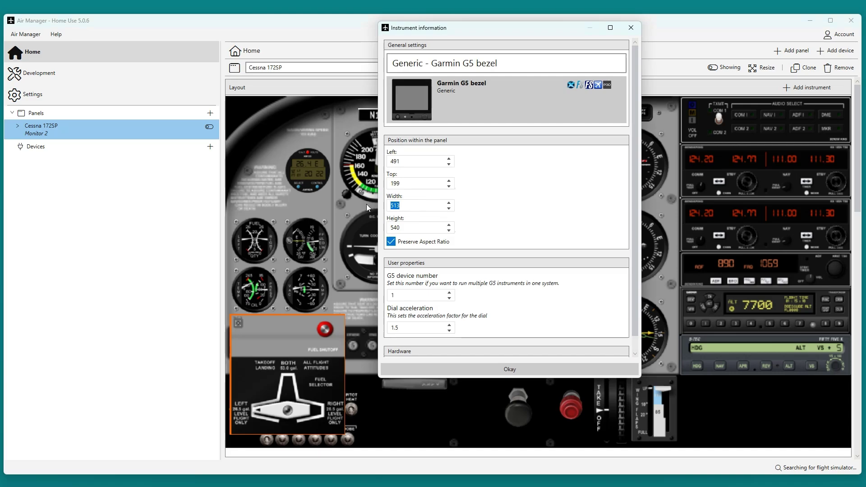
{"action": "type", "text": "220"}
{"action": "key", "text": "Tab"}
{"action": "left_click", "coordinate": [502, 367]}
{"action": "left_click_drag", "start_coordinate": [427, 219], "coordinate": [457, 186]}
Widen the G5 bezel to 240, nudge it slightly left, and deselect it
{"action": "right_click", "coordinate": [444, 163]}
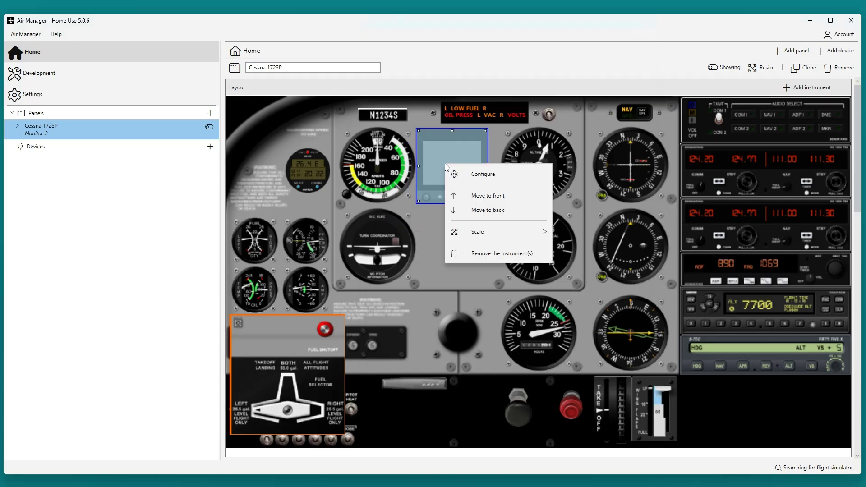
{"action": "left_click", "coordinate": [453, 175]}
{"action": "double_click", "coordinate": [402, 207]}
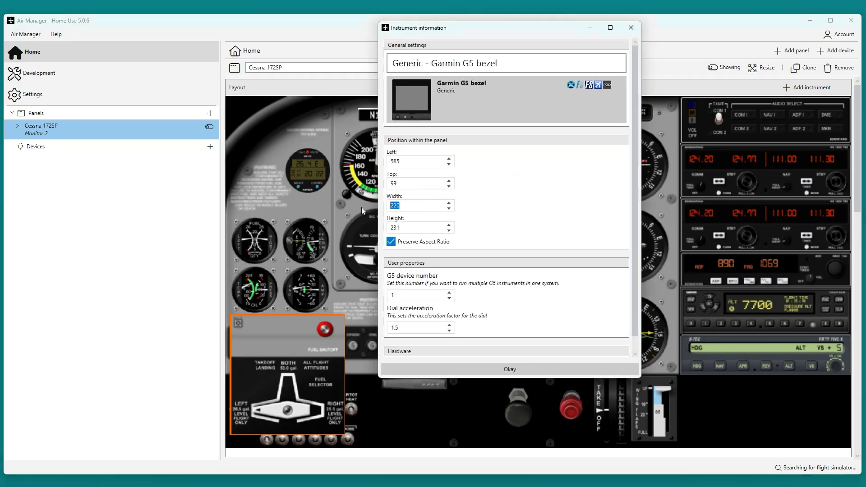
{"action": "type", "text": "240"}
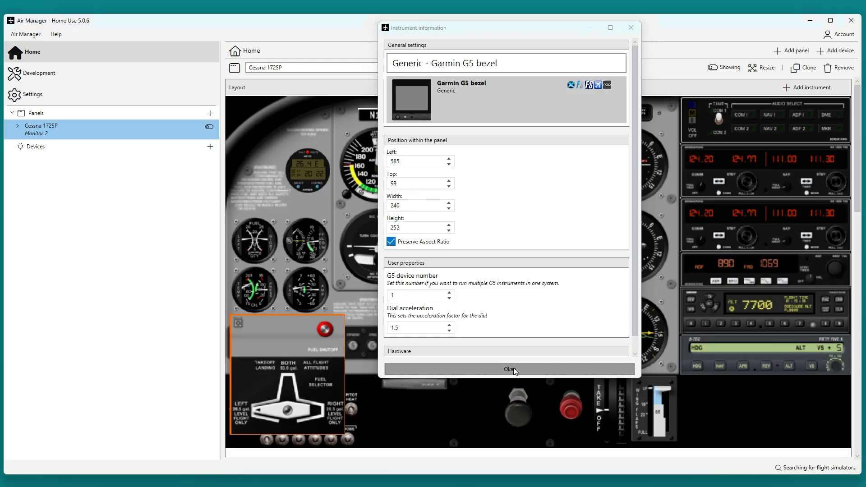
{"action": "left_click", "coordinate": [509, 371]}
{"action": "left_click_drag", "start_coordinate": [458, 177], "coordinate": [453, 177]}
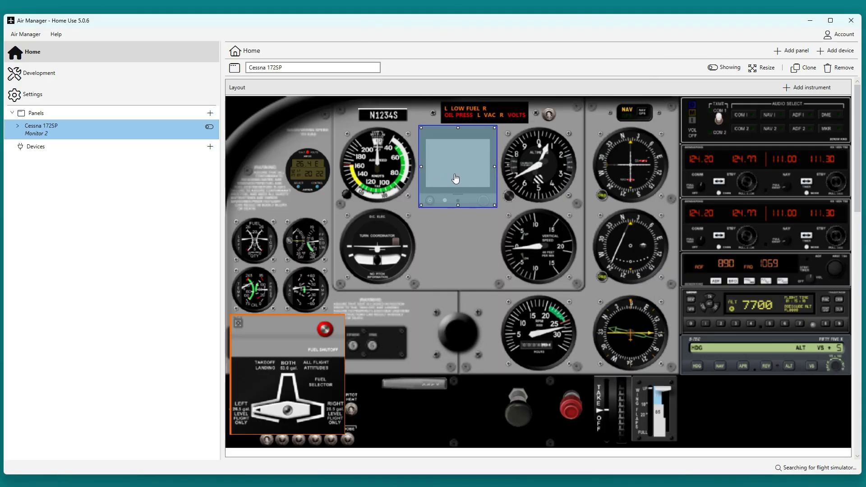
{"action": "left_click", "coordinate": [452, 232]}
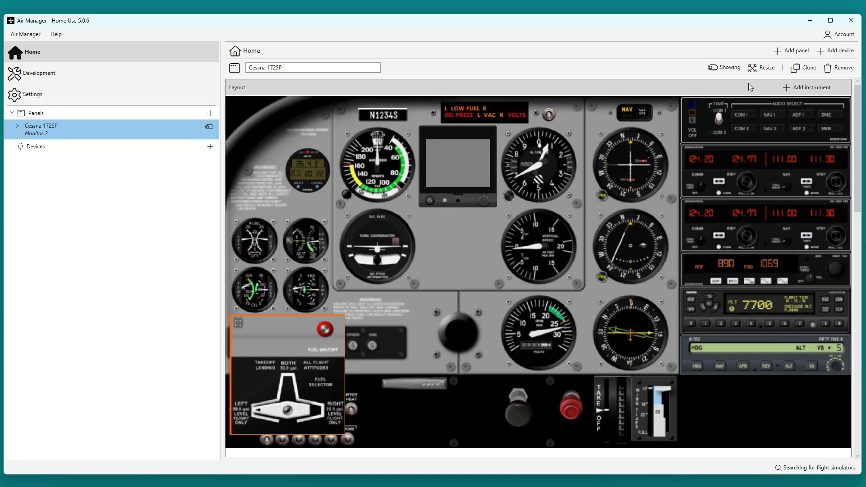
Add a second Garmin G5 bezel using the 'g5' filter
{"action": "left_click", "coordinate": [818, 87]}
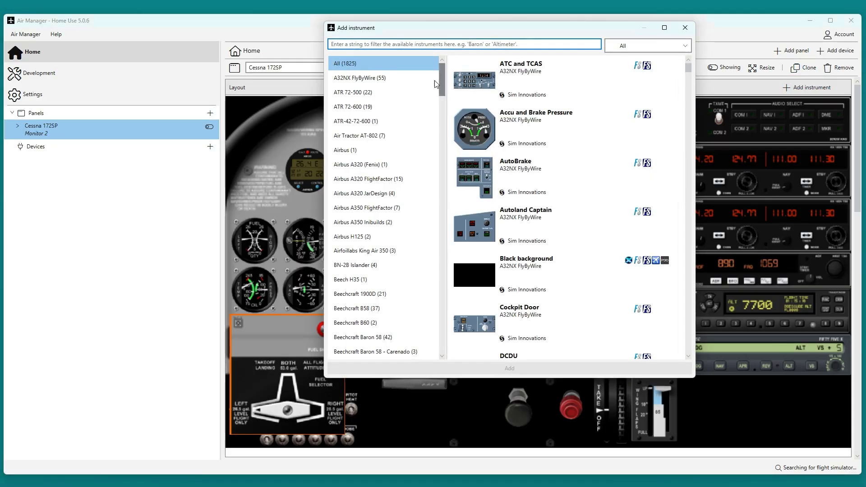
{"action": "type", "text": "g5"}
{"action": "left_click", "coordinate": [518, 129]}
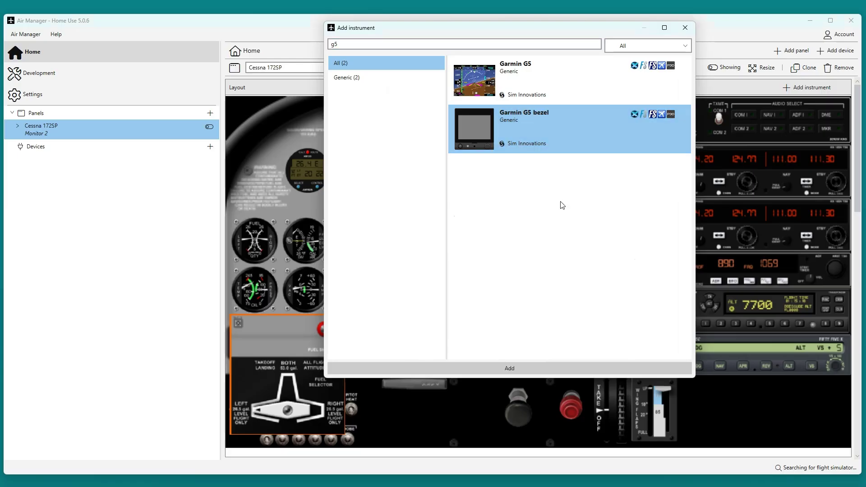
{"action": "left_click", "coordinate": [519, 369]}
Set the new bezel's width to 240 (height 252) and place it below the first
{"action": "right_click", "coordinate": [411, 221]}
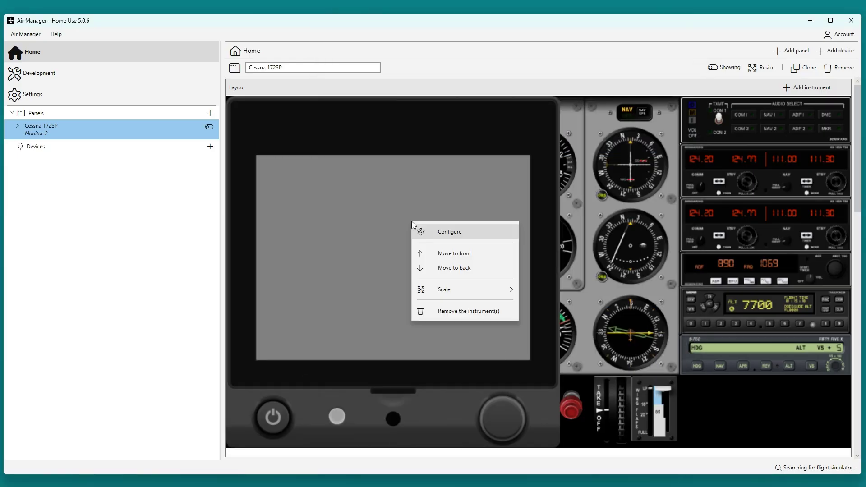
{"action": "left_click", "coordinate": [451, 237]}
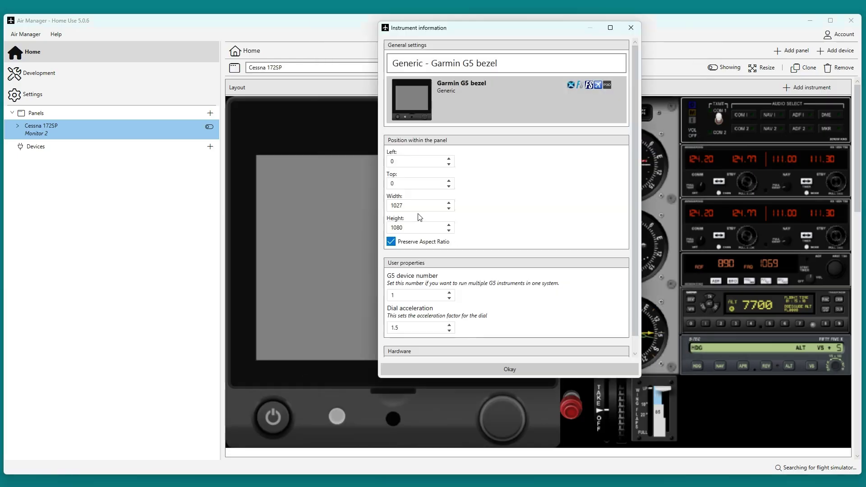
{"action": "left_click_drag", "start_coordinate": [417, 208], "coordinate": [379, 204]}
{"action": "type", "text": "240"}
{"action": "key", "text": "Tab"}
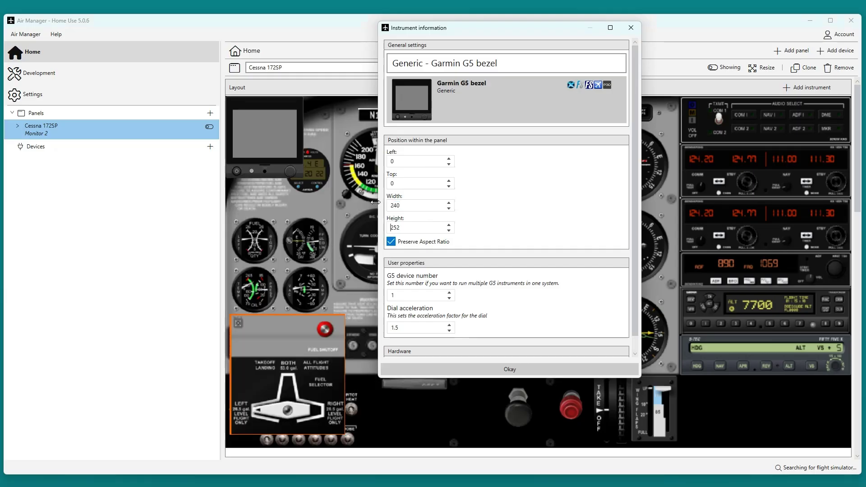
{"action": "left_click", "coordinate": [478, 369]}
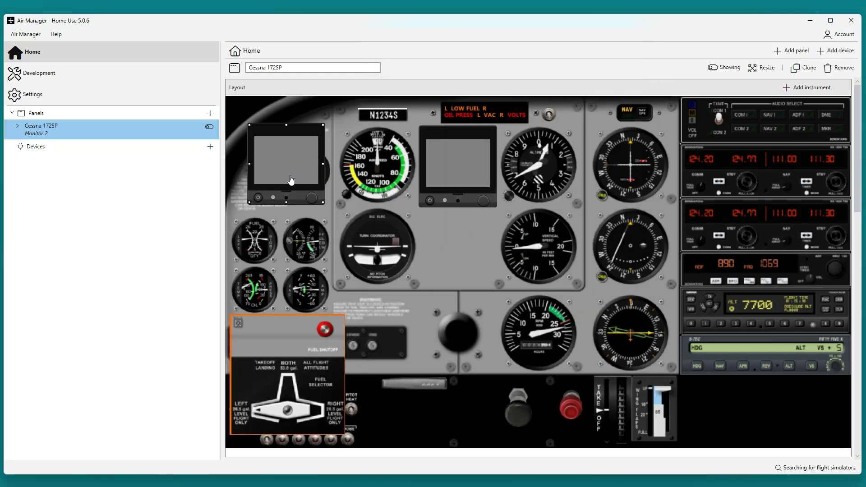
{"action": "left_click_drag", "start_coordinate": [290, 179], "coordinate": [453, 253]}
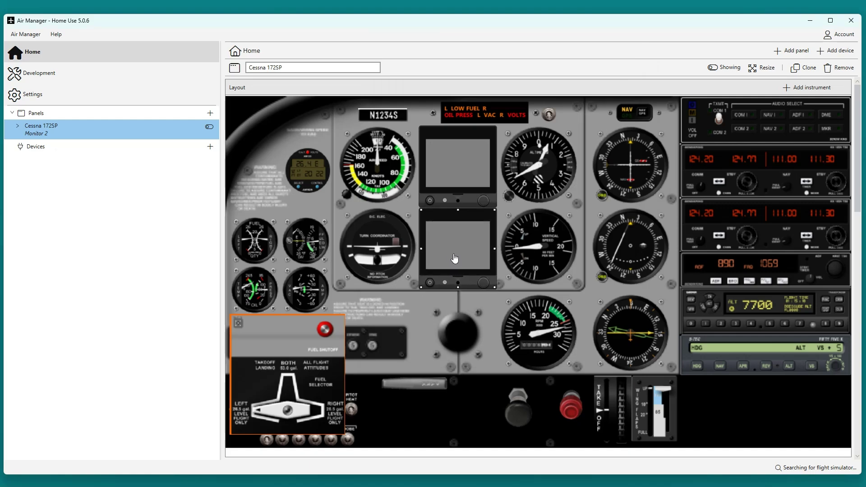
Configure the lower bezel with G5 device number 2 and confirm
{"action": "right_click", "coordinate": [464, 221]}
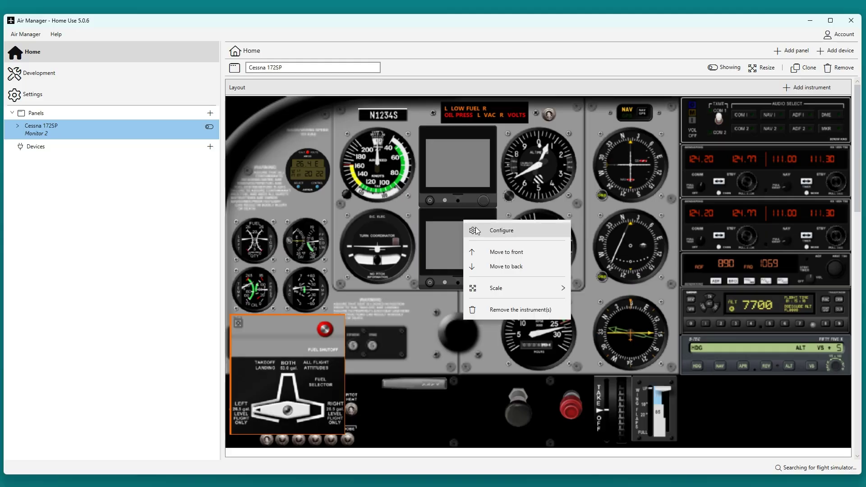
{"action": "left_click", "coordinate": [476, 231]}
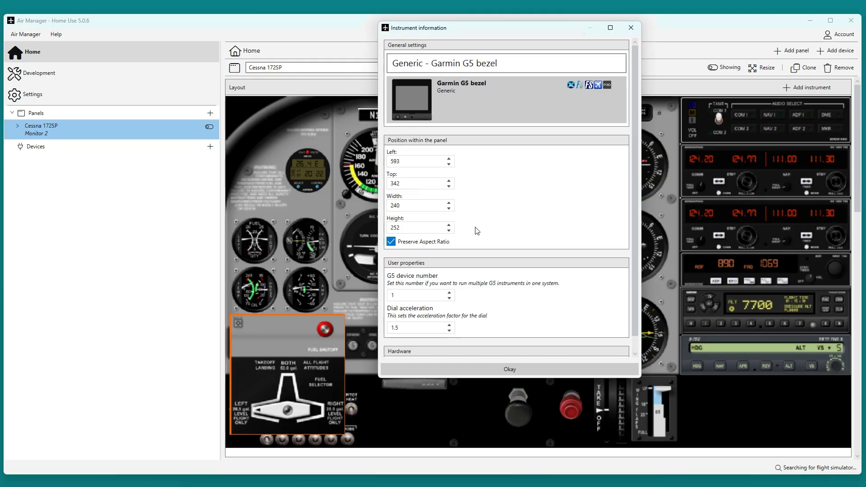
{"action": "scroll", "coordinate": [477, 232], "scroll_direction": "down", "scroll_amount": 1}
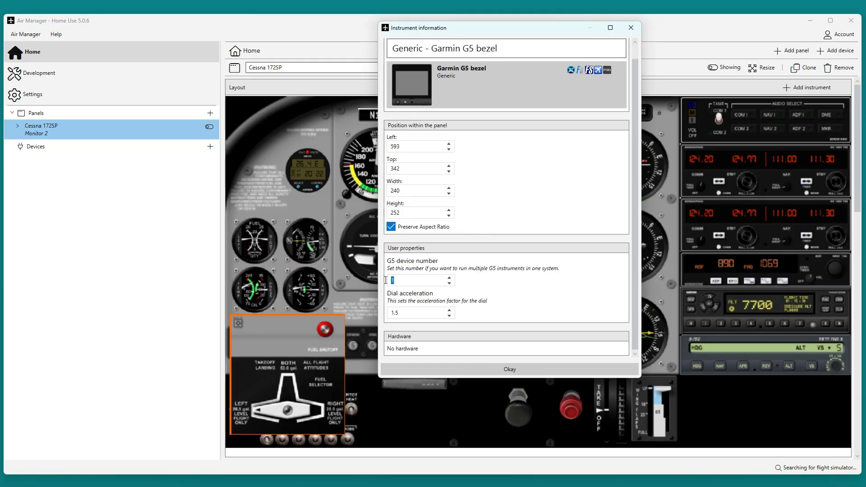
{"action": "type", "text": "2"}
{"action": "left_click", "coordinate": [500, 368]}
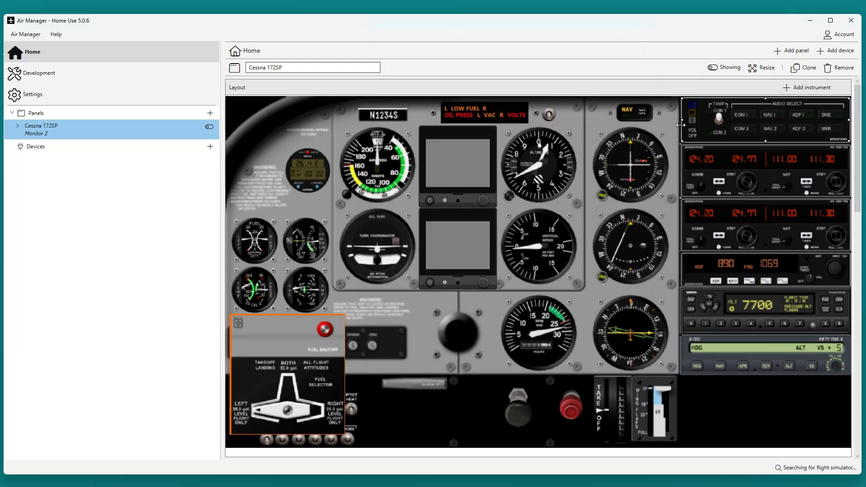
Add a Garmin G5 display instrument using the 'g5' filter
{"action": "left_click", "coordinate": [795, 89]}
{"action": "type", "text": "g5"}
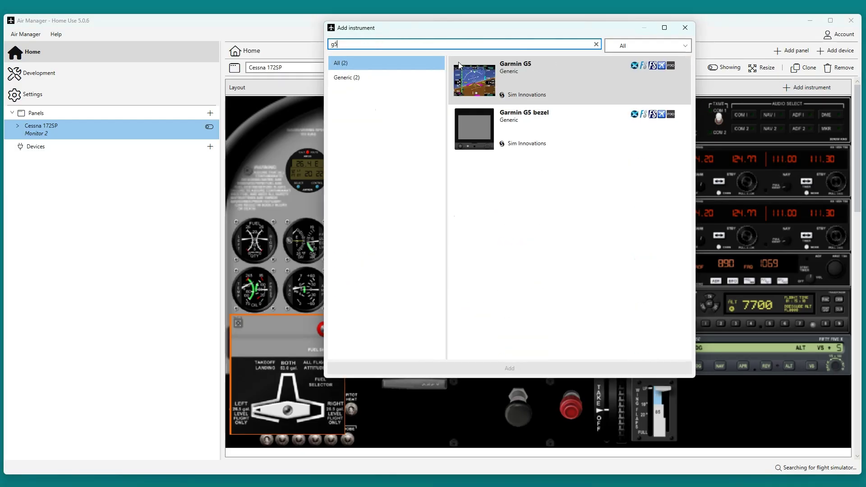
{"action": "left_click", "coordinate": [505, 82]}
{"action": "left_click", "coordinate": [495, 367]}
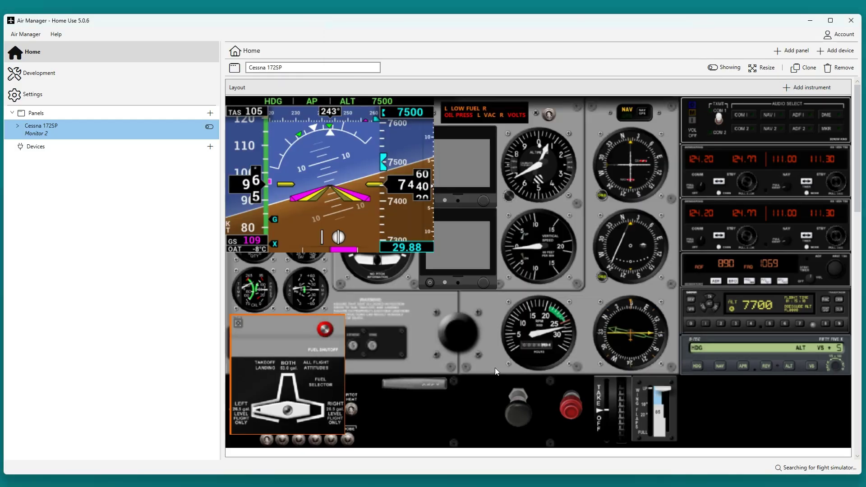
Move the G5 display onto the upper bezel and shrink it to fit the screen
{"action": "left_click_drag", "start_coordinate": [365, 183], "coordinate": [603, 271]}
{"action": "left_click_drag", "start_coordinate": [628, 299], "coordinate": [453, 163]}
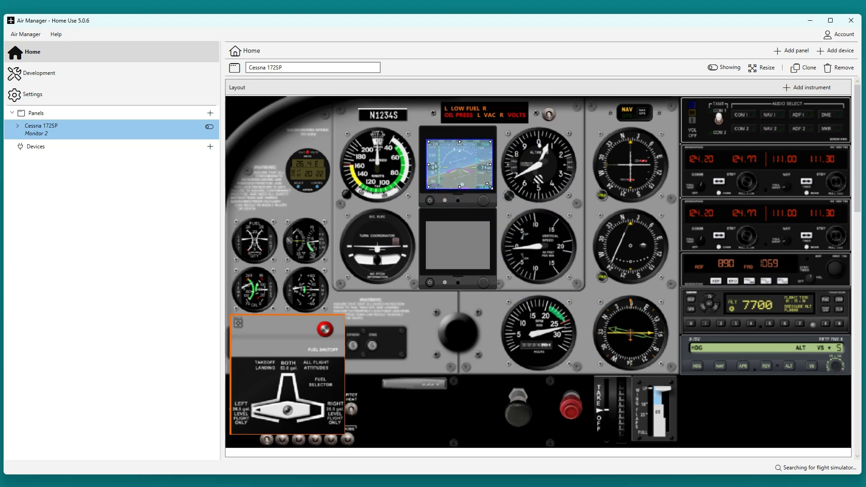
{"action": "left_click_drag", "start_coordinate": [493, 189], "coordinate": [491, 186]}
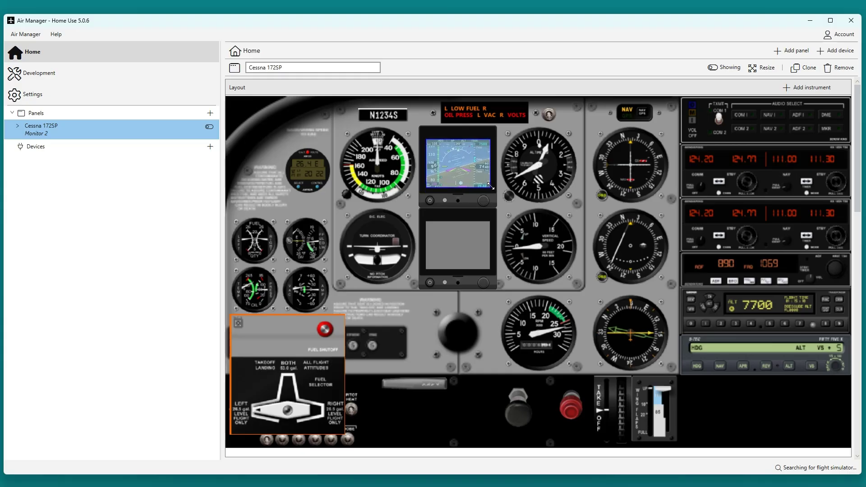
Add a second Garmin G5 display instrument via the 'g5' filter
{"action": "left_click", "coordinate": [805, 89]}
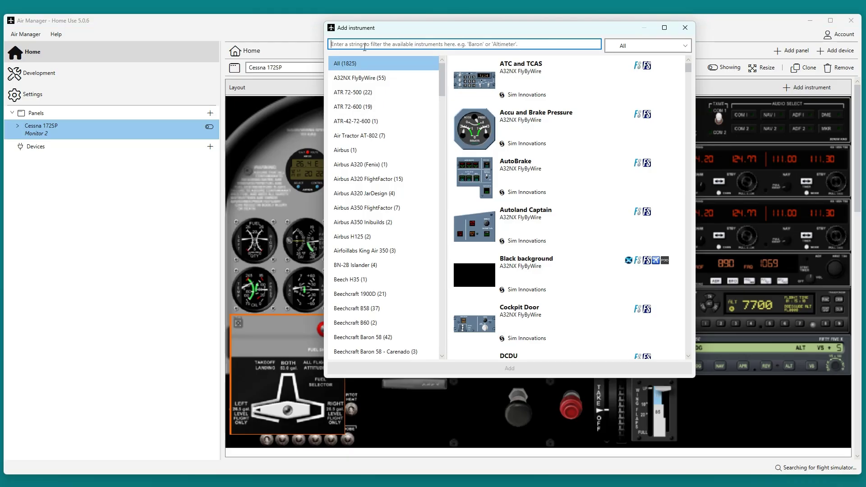
{"action": "type", "text": "g5"}
{"action": "left_click", "coordinate": [489, 93]}
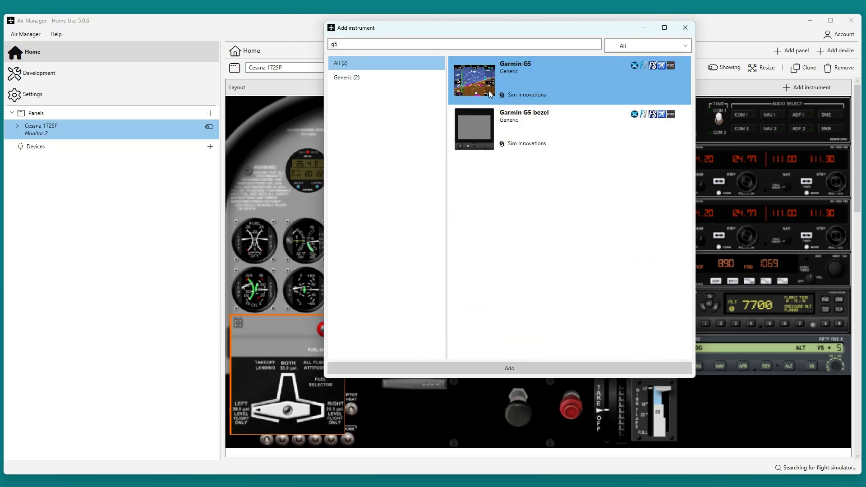
{"action": "left_click", "coordinate": [508, 369]}
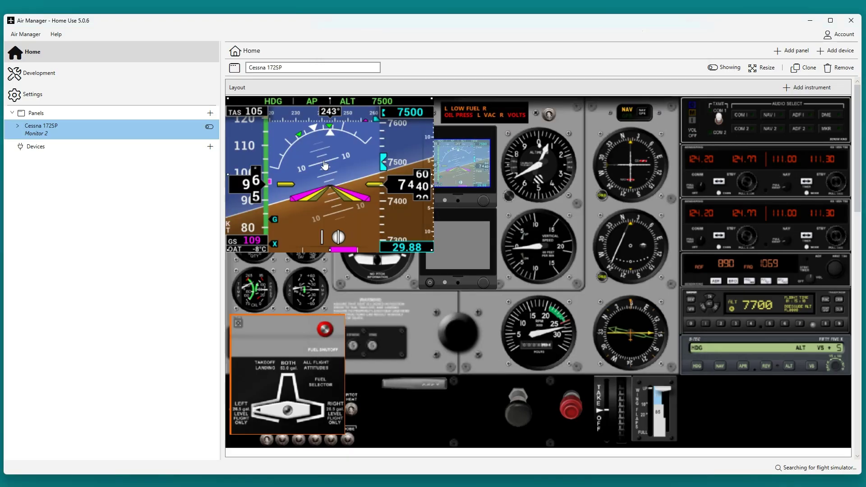
Move the second G5 onto the lower bezel and shrink it to fit its screen
{"action": "left_click_drag", "start_coordinate": [324, 165], "coordinate": [523, 289]}
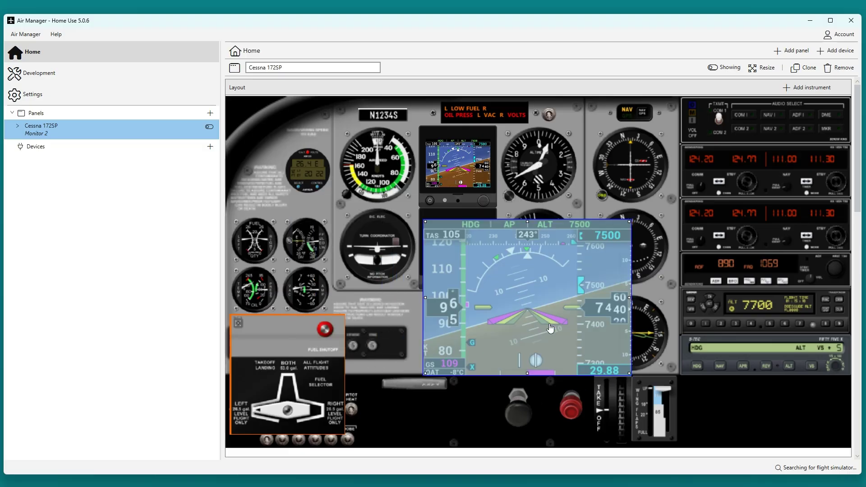
{"action": "left_click_drag", "start_coordinate": [629, 373], "coordinate": [490, 268]}
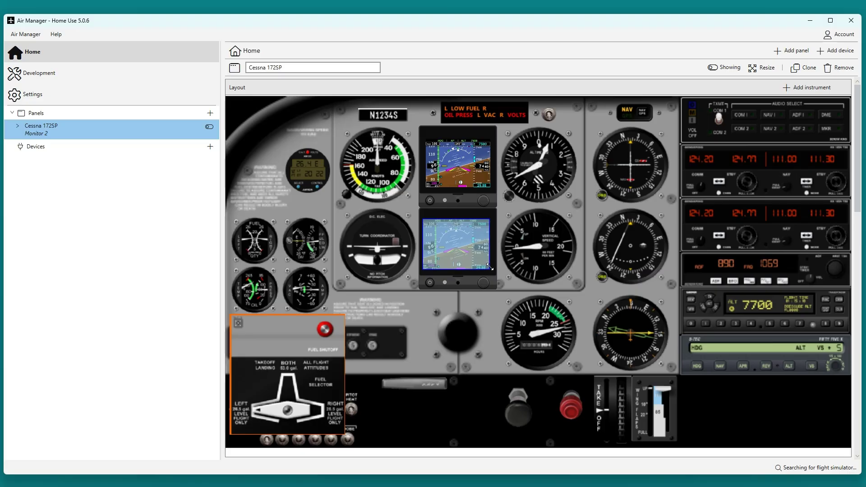
{"action": "left_click_drag", "start_coordinate": [452, 243], "coordinate": [454, 244]}
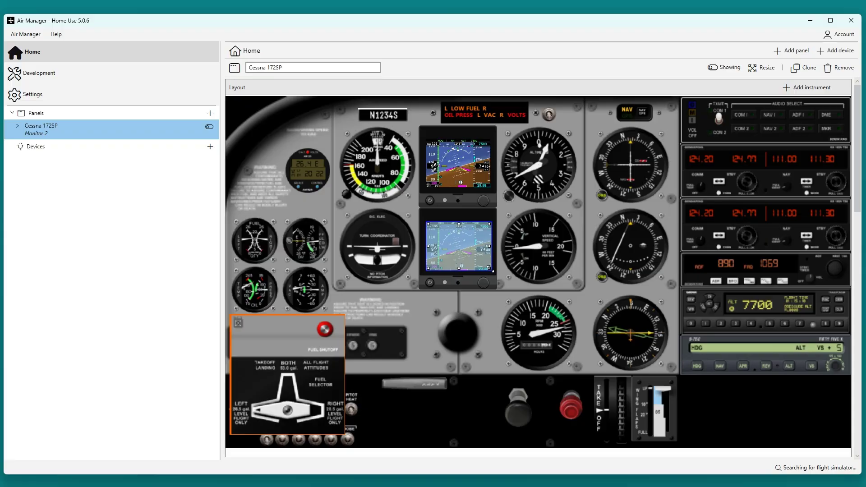
{"action": "left_click_drag", "start_coordinate": [491, 269], "coordinate": [490, 268]}
{"action": "left_click", "coordinate": [504, 282]}
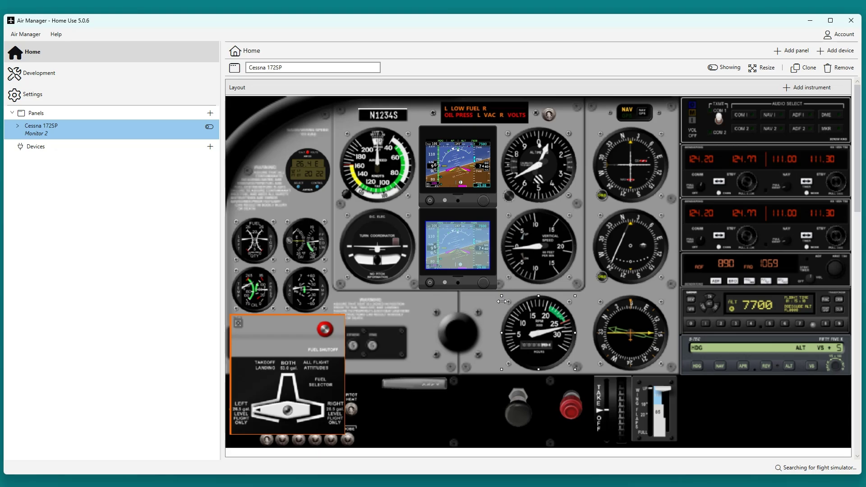
{"action": "left_click", "coordinate": [483, 315]}
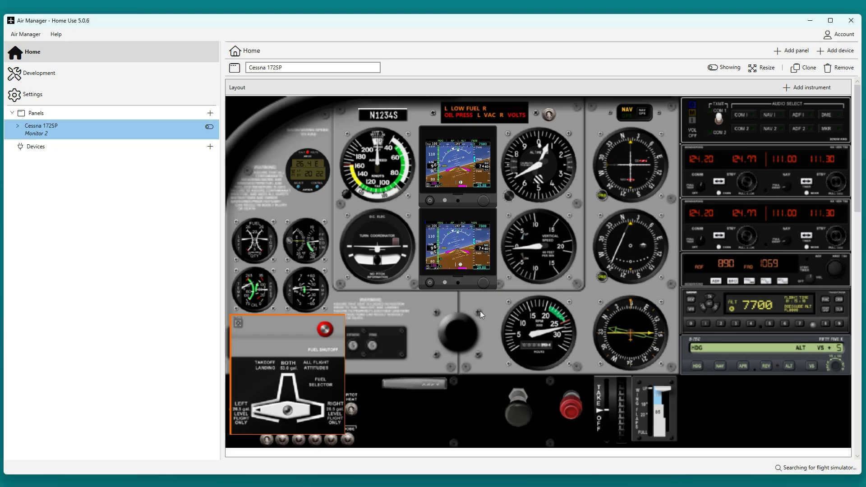
Set the lower G5's Initial function to HSI in its configuration and confirm
{"action": "right_click", "coordinate": [462, 239]}
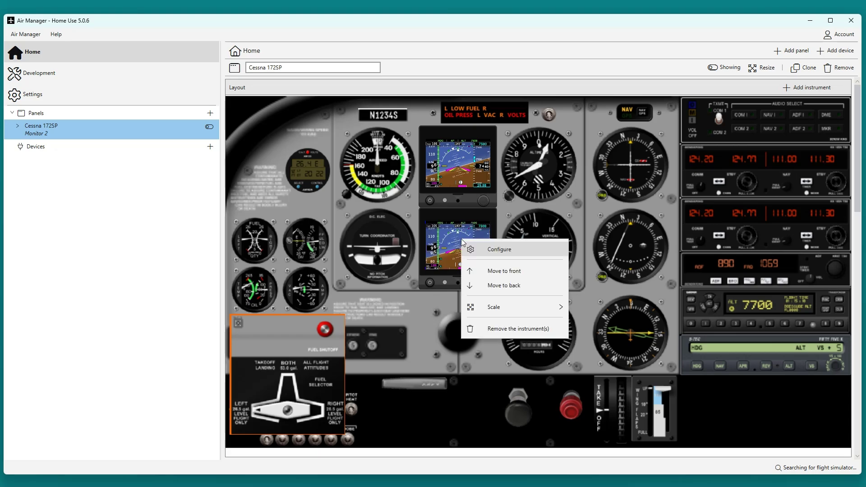
{"action": "left_click", "coordinate": [482, 251]}
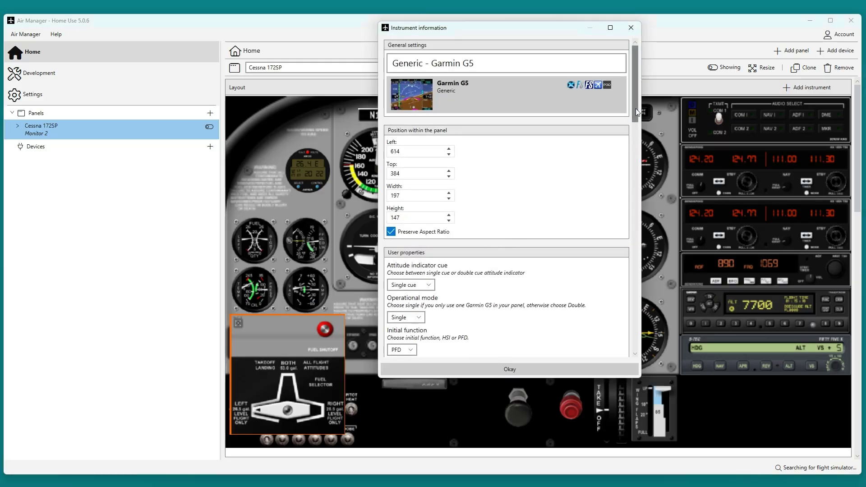
{"action": "left_click_drag", "start_coordinate": [637, 112], "coordinate": [626, 159]}
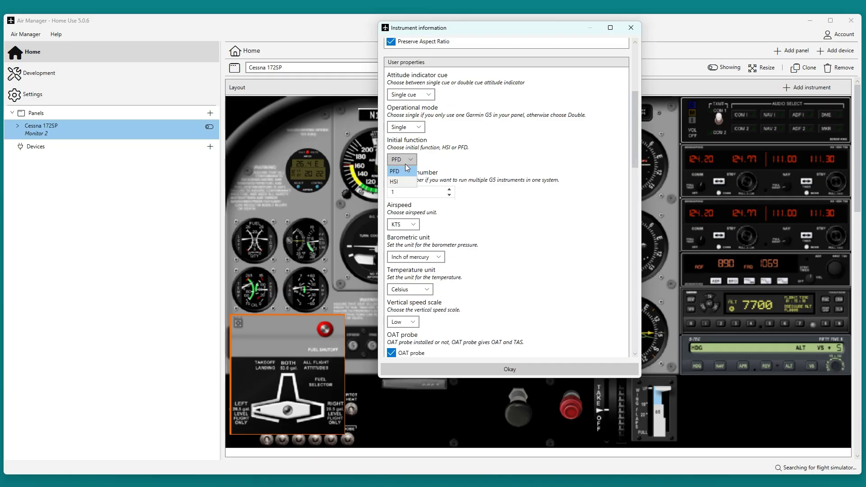
{"action": "left_click", "coordinate": [401, 182]}
{"action": "scroll", "coordinate": [635, 123], "scroll_direction": "down", "scroll_amount": 5}
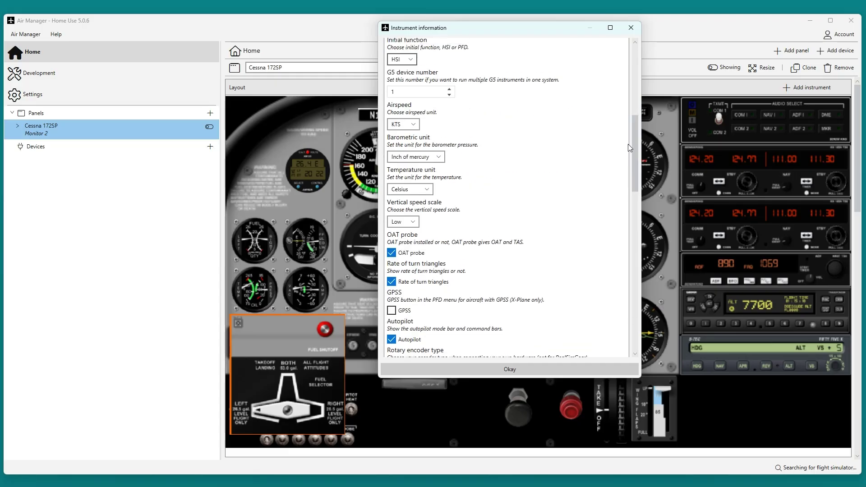
{"action": "left_click_drag", "start_coordinate": [400, 92], "coordinate": [385, 92]}
{"action": "left_click", "coordinate": [521, 368]}
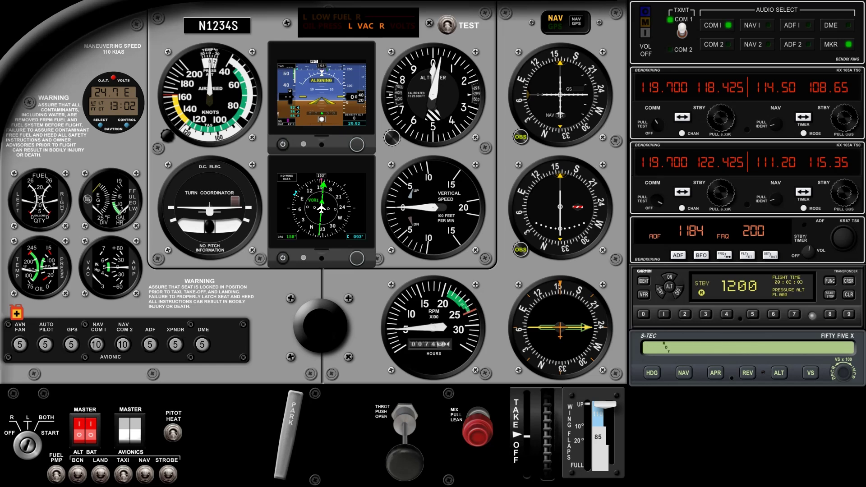
Set the heading bug to 123° with the PFD knob, then scroll the HSI soft keys
{"action": "left_click", "coordinate": [357, 146]}
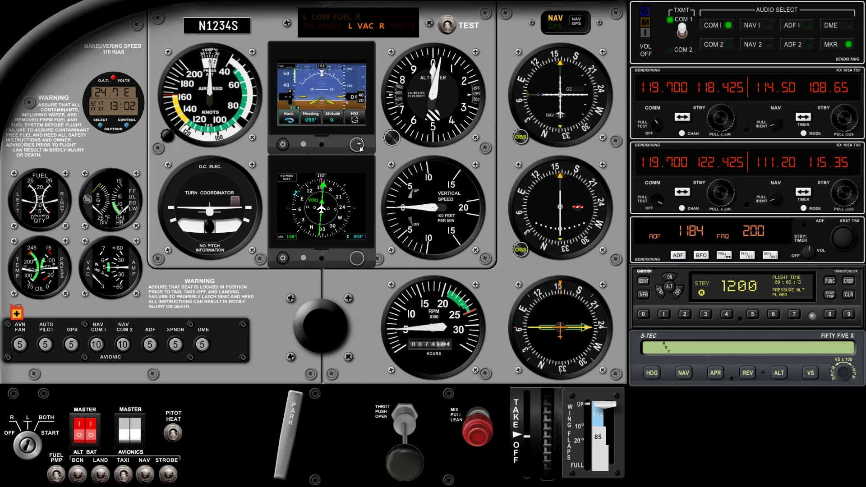
{"action": "left_click", "coordinate": [357, 147]}
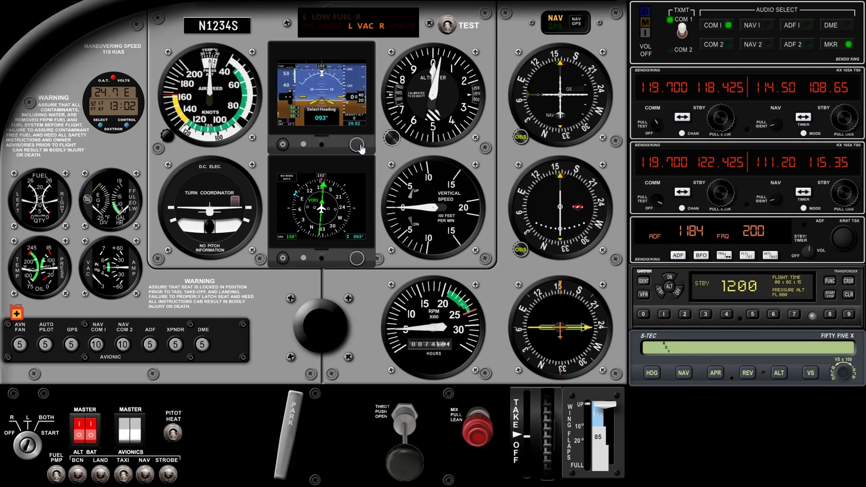
{"action": "scroll", "coordinate": [359, 145], "scroll_direction": "up", "scroll_amount": 5}
{"action": "scroll", "coordinate": [359, 144], "scroll_direction": "up", "scroll_amount": 14}
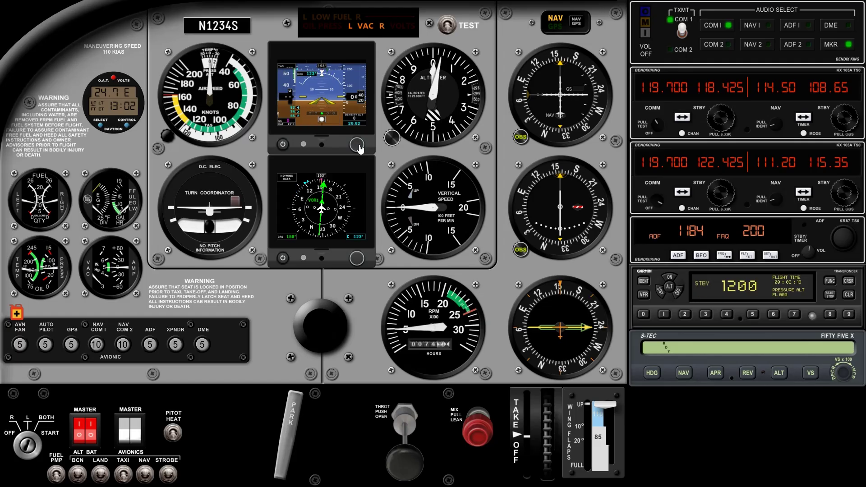
{"action": "left_click", "coordinate": [359, 259]}
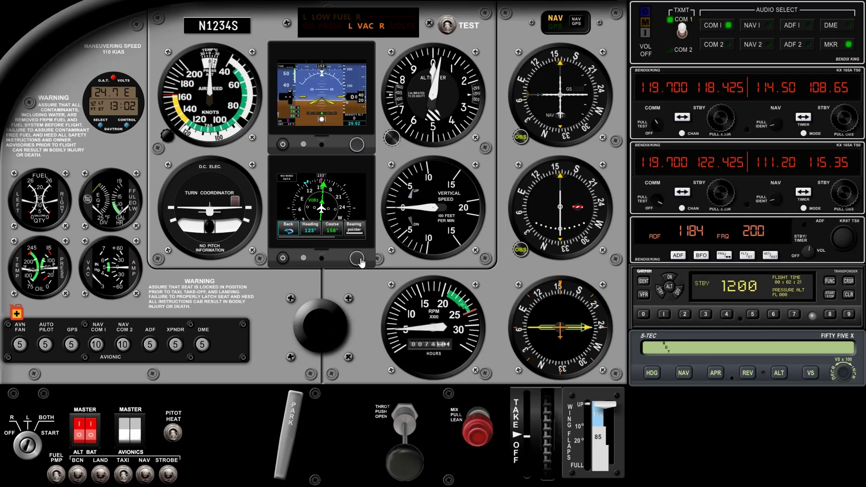
{"action": "scroll", "coordinate": [360, 259], "scroll_direction": "up", "scroll_amount": 3}
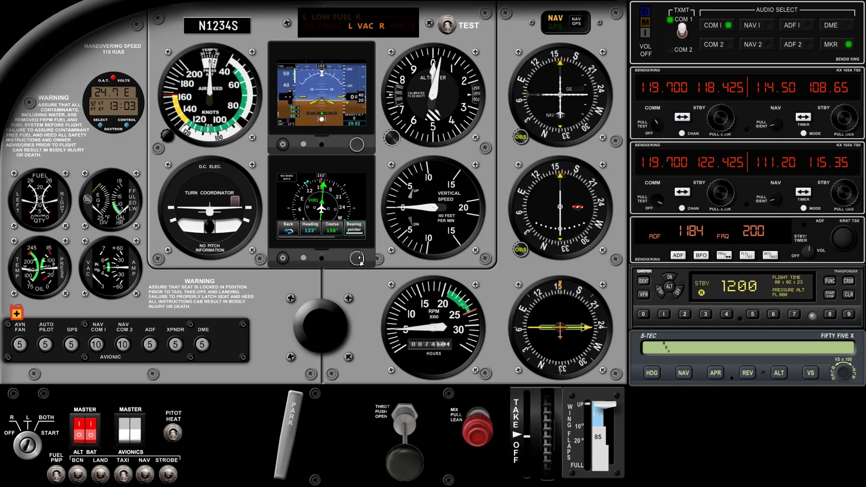